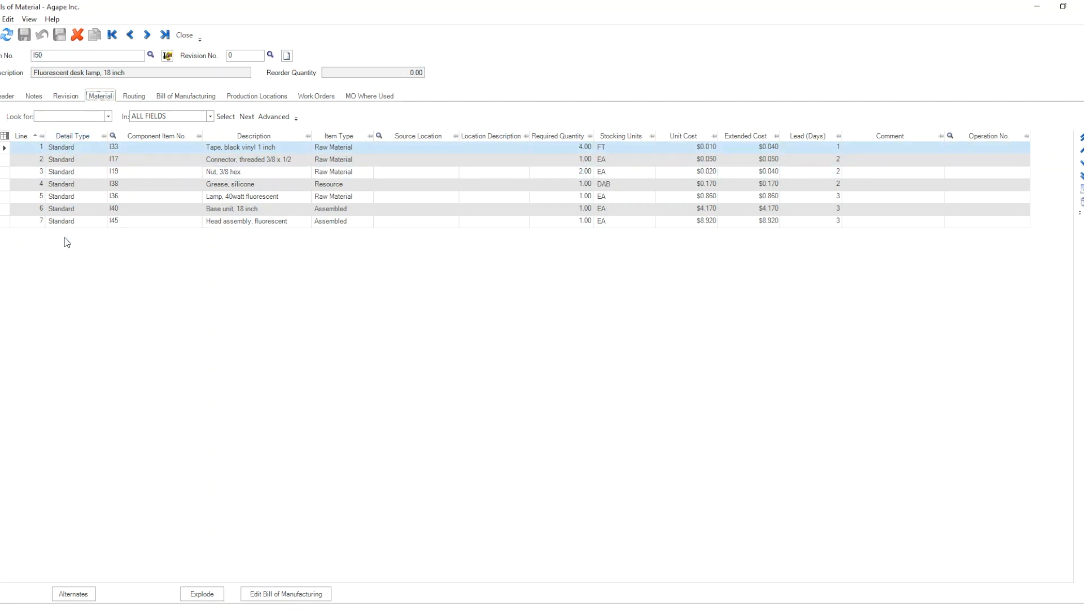
Step: Review the material lines in the bill of material for item INT2001, revision 0
{"action": "left_click", "coordinate": [184, 36]}
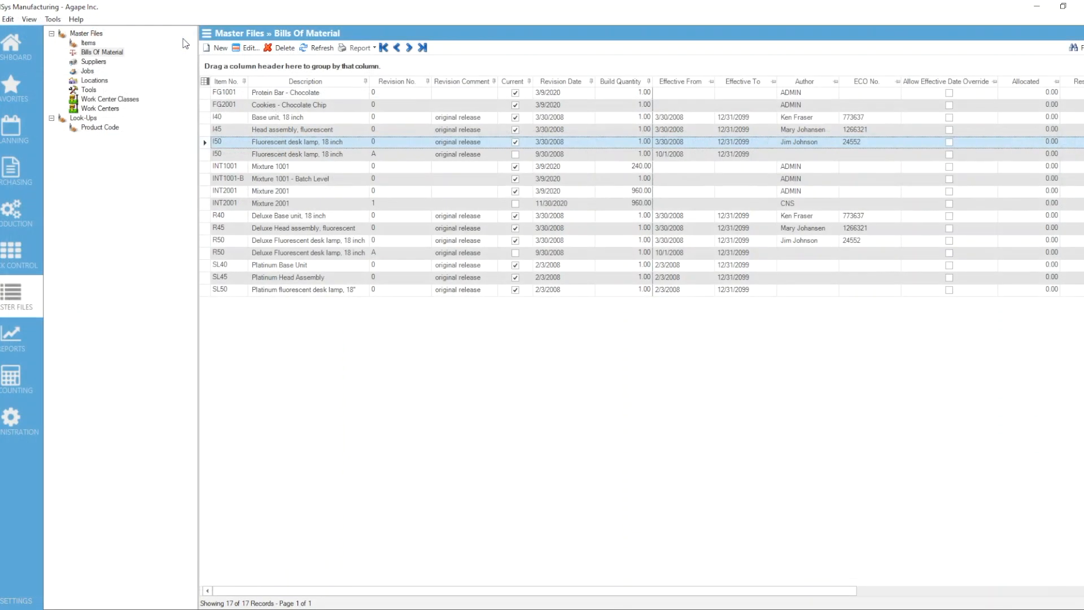
{"action": "left_click", "coordinate": [204, 193]}
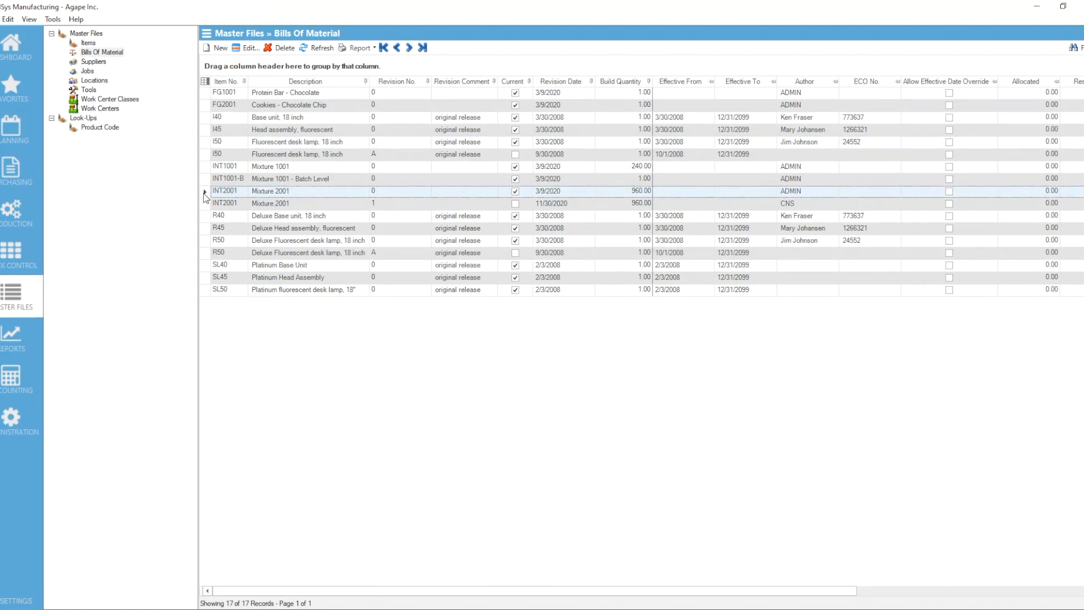
{"action": "double_click", "coordinate": [203, 193]}
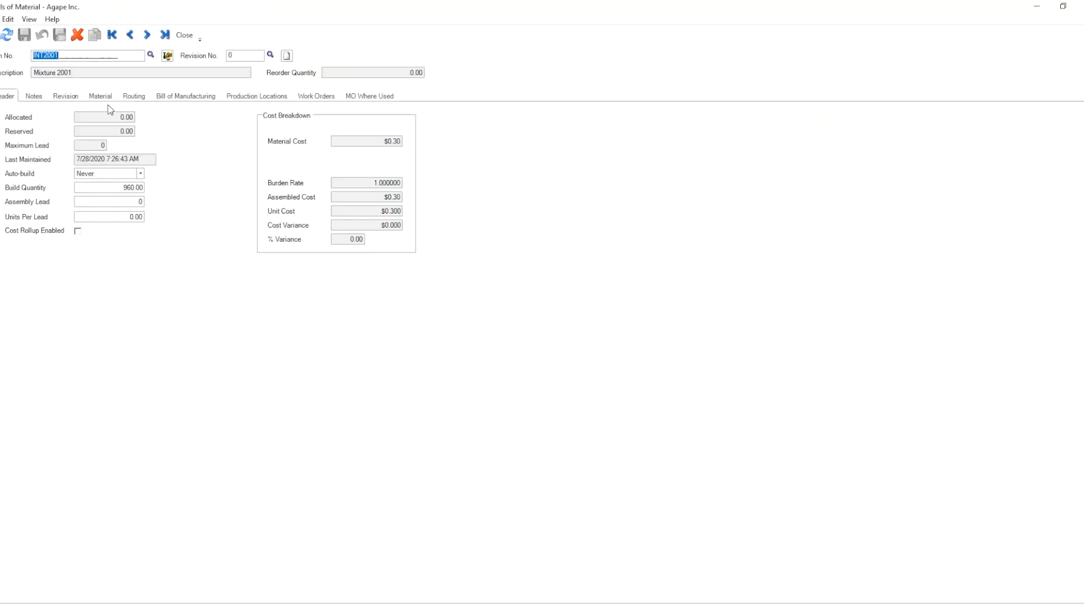
{"action": "left_click", "coordinate": [102, 97]}
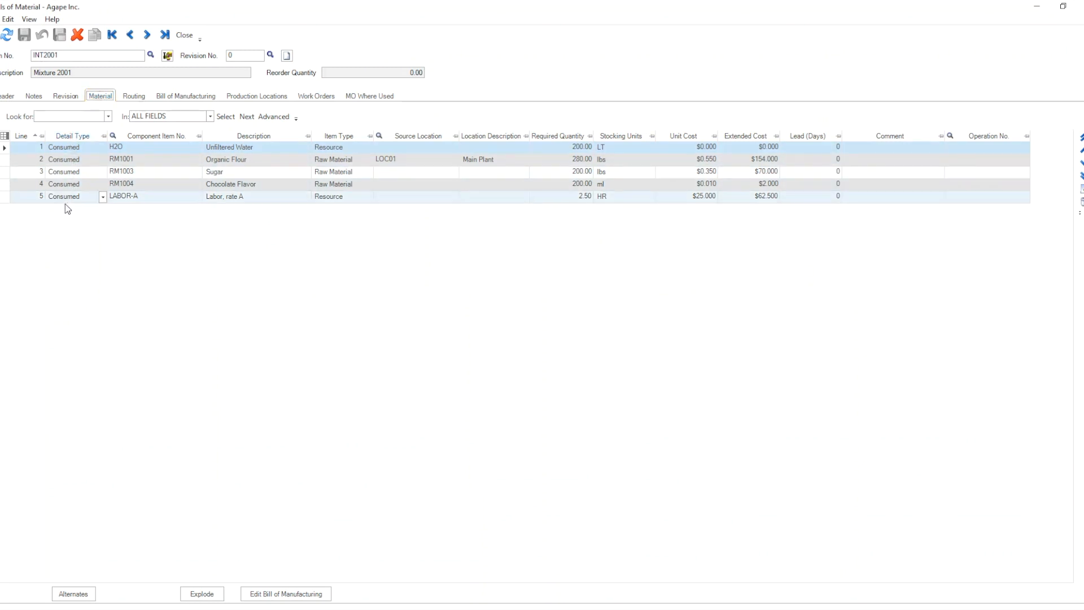
{"action": "left_click", "coordinate": [185, 36]}
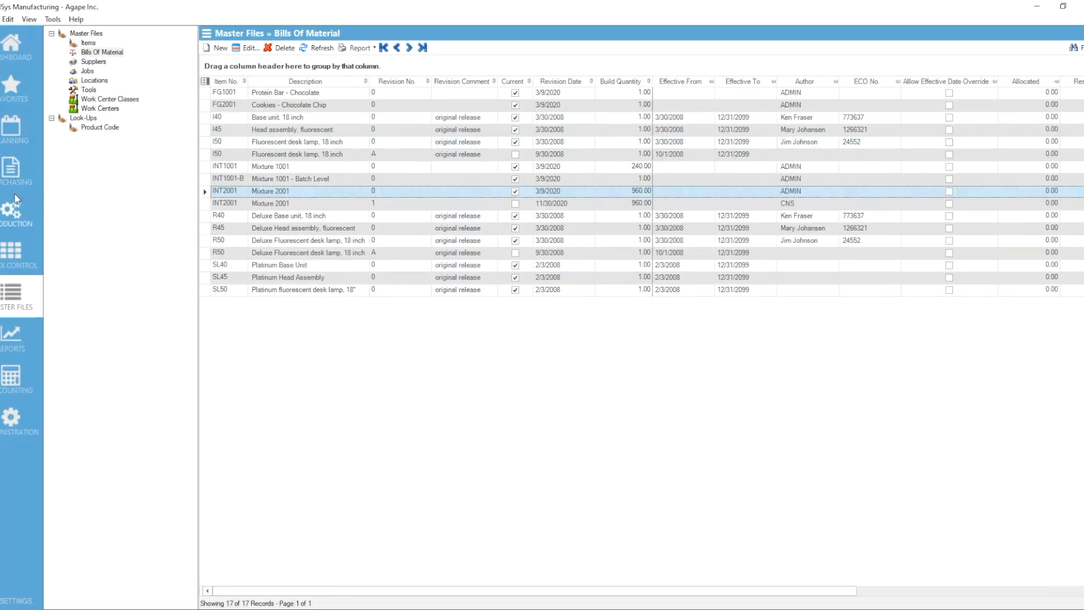
Step: Create a new manufacturing order in Production for build item INT2001 at location LOC01
{"action": "left_click", "coordinate": [12, 213]}
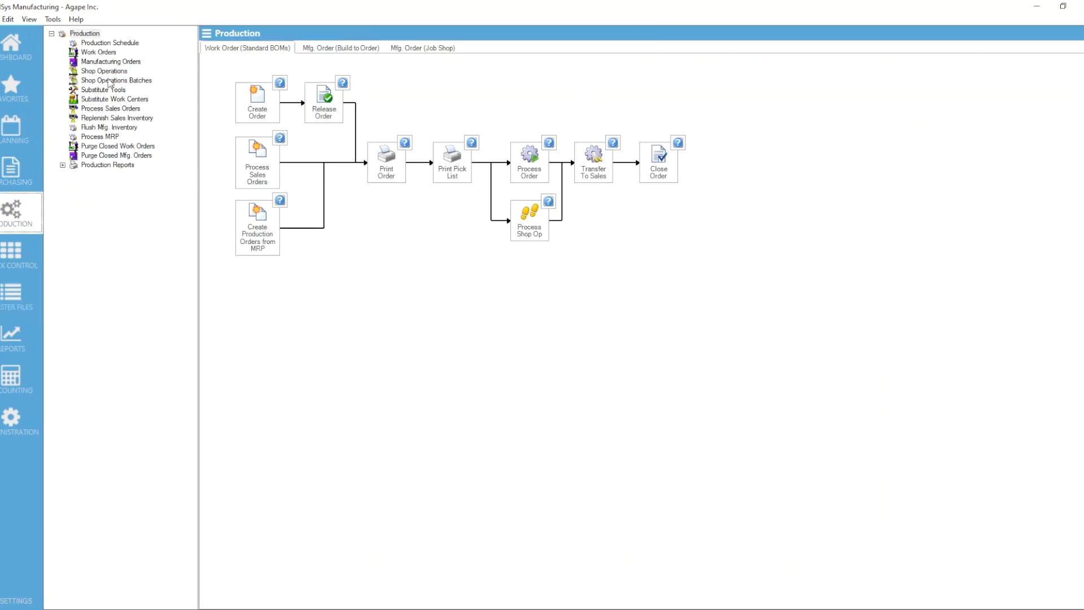
{"action": "left_click", "coordinate": [134, 64]}
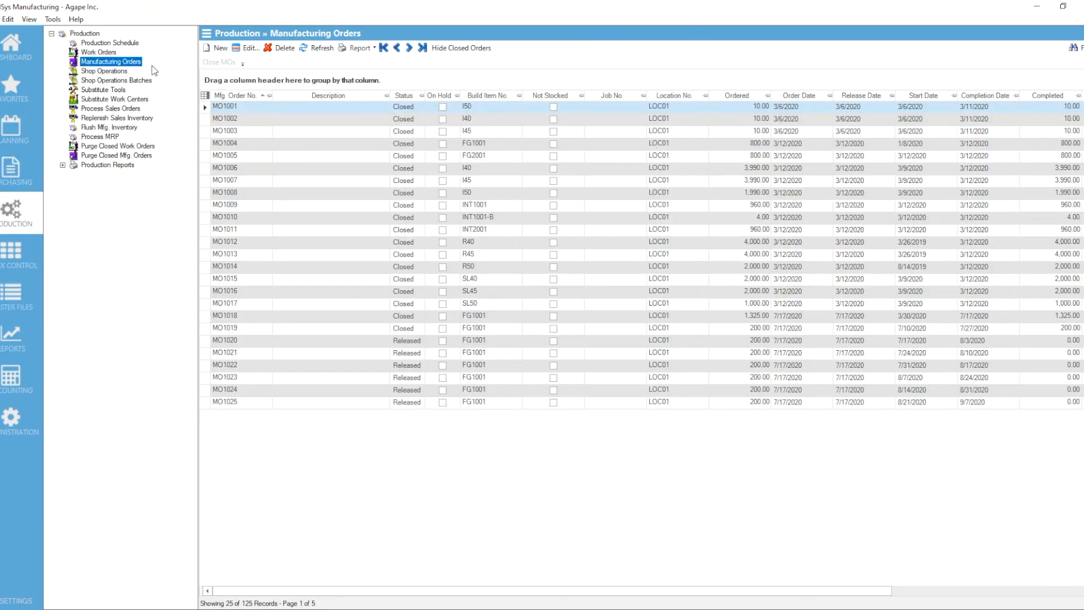
{"action": "left_click", "coordinate": [207, 50]}
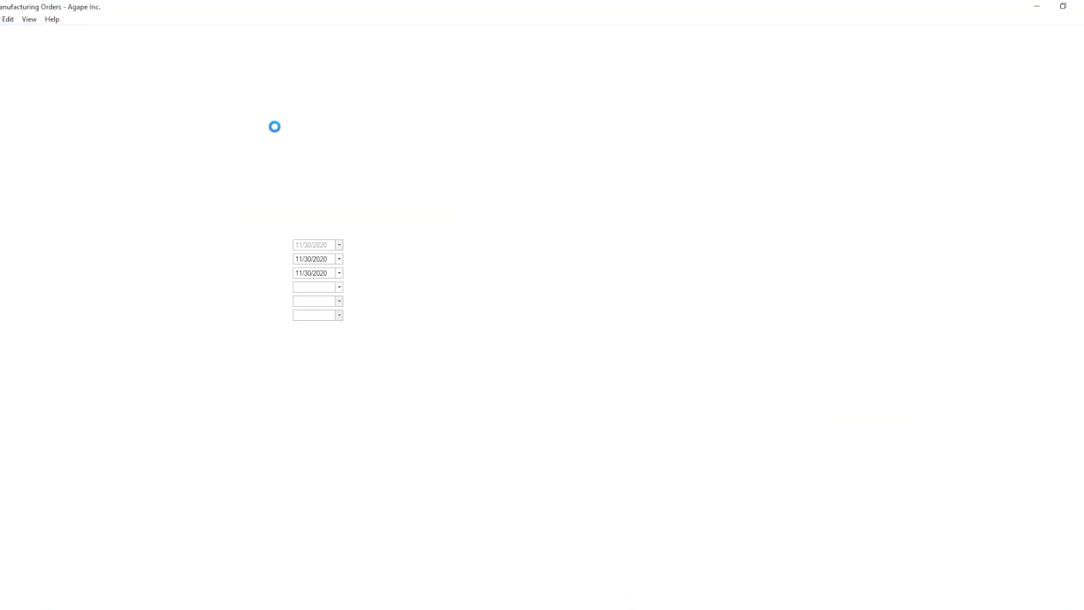
{"action": "left_click", "coordinate": [141, 104]}
{"action": "type", "text": "INT2001"}
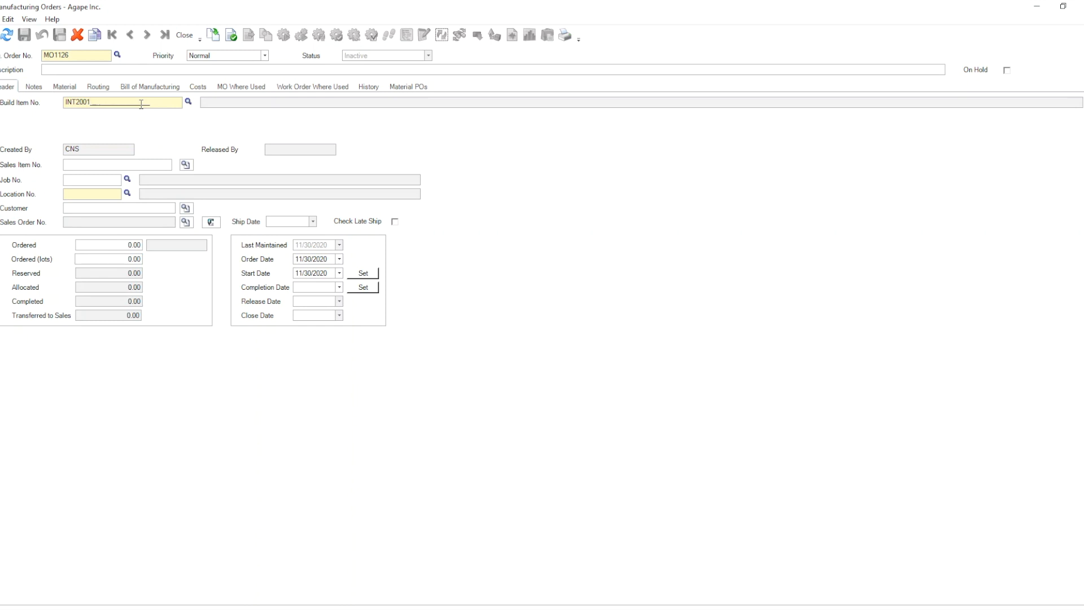
{"action": "left_click", "coordinate": [126, 194]}
{"action": "double_click", "coordinate": [409, 235]}
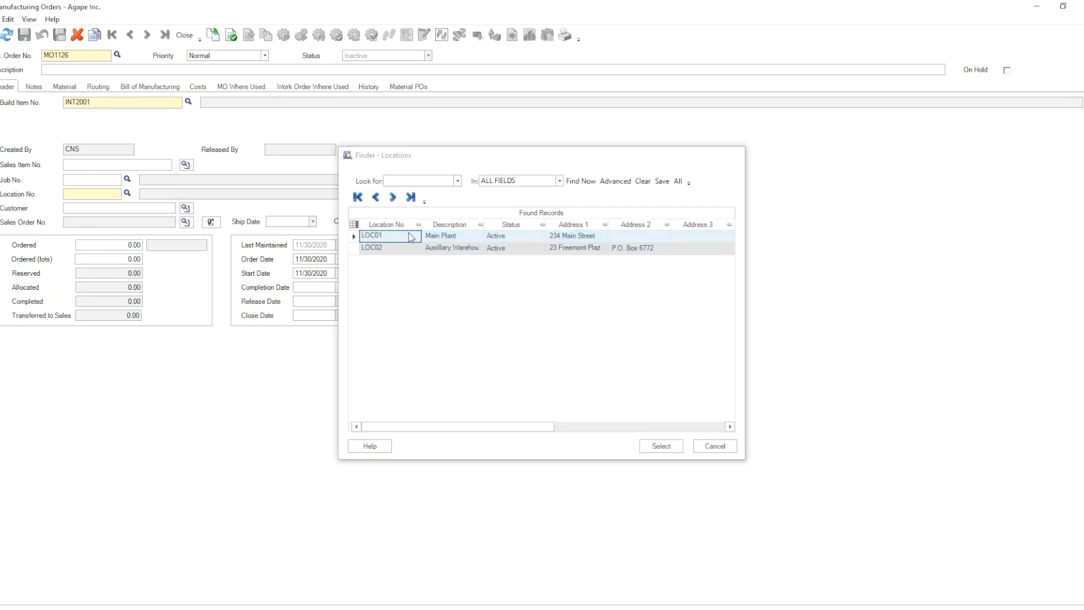
Step: Set the ordered quantity to 960 lbs and populate the order from revision 0 of the INT2001 bill of material
{"action": "left_click", "coordinate": [122, 247]}
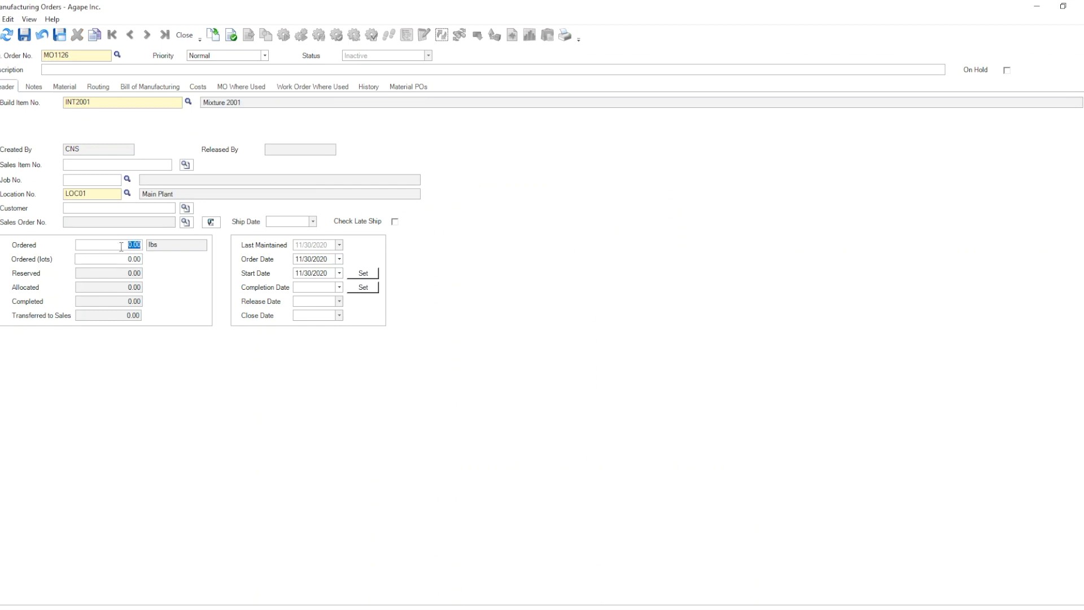
{"action": "type", "text": "960"}
{"action": "key", "text": "Tab"}
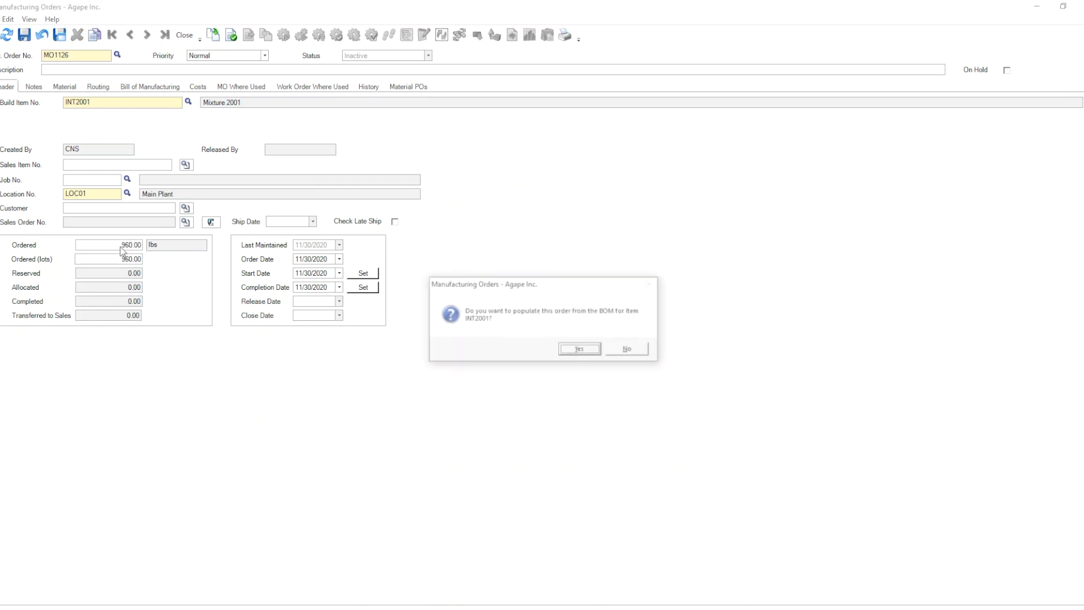
{"action": "left_click", "coordinate": [576, 348]}
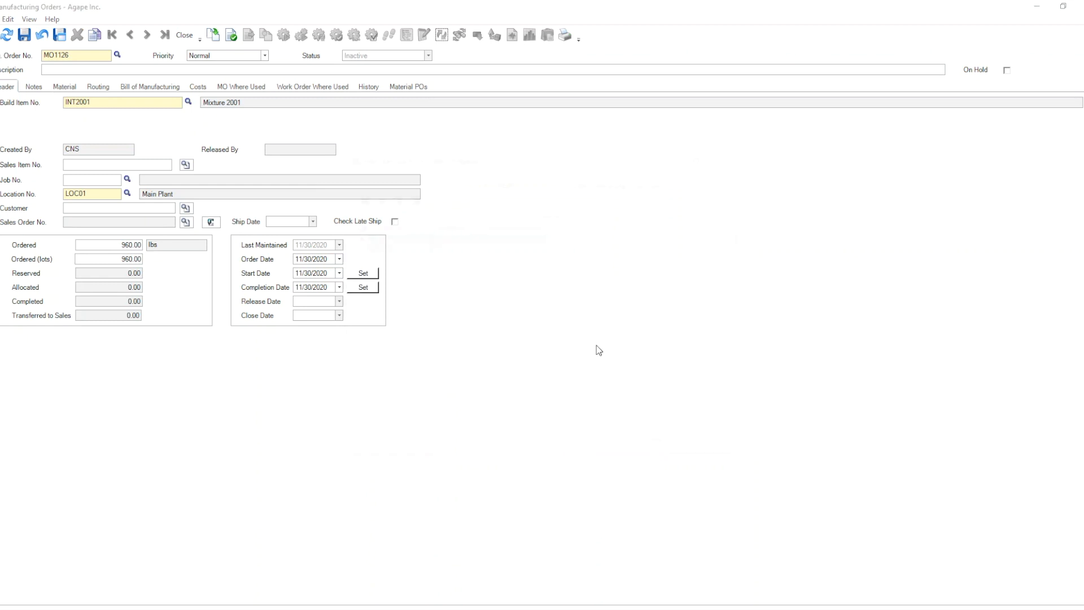
{"action": "double_click", "coordinate": [391, 236]}
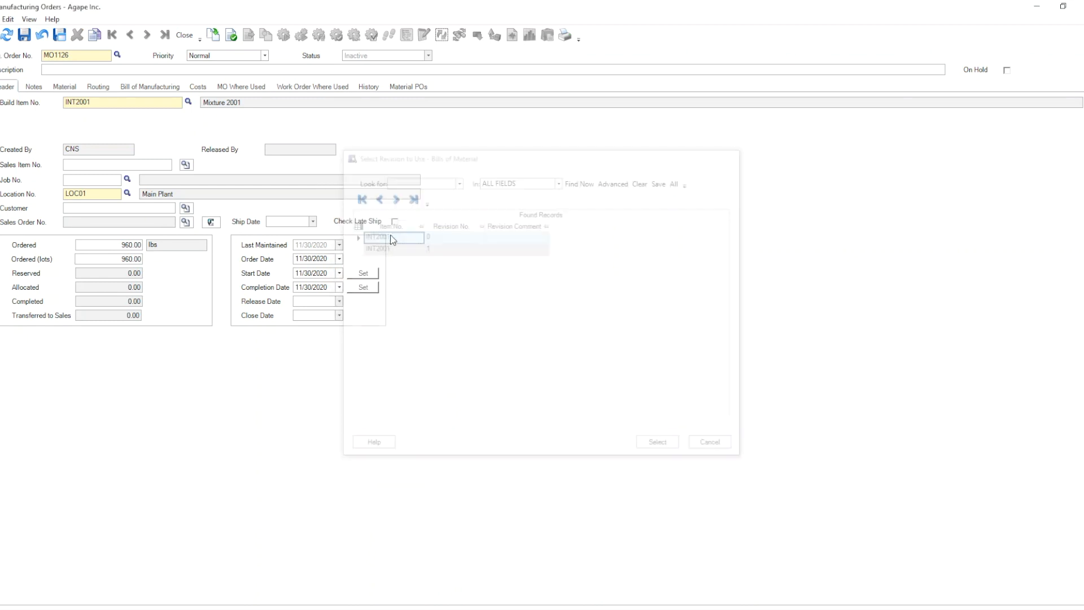
Step: Check the order's material lines, then save and release the manufacturing order with today's start date
{"action": "left_click", "coordinate": [64, 86]}
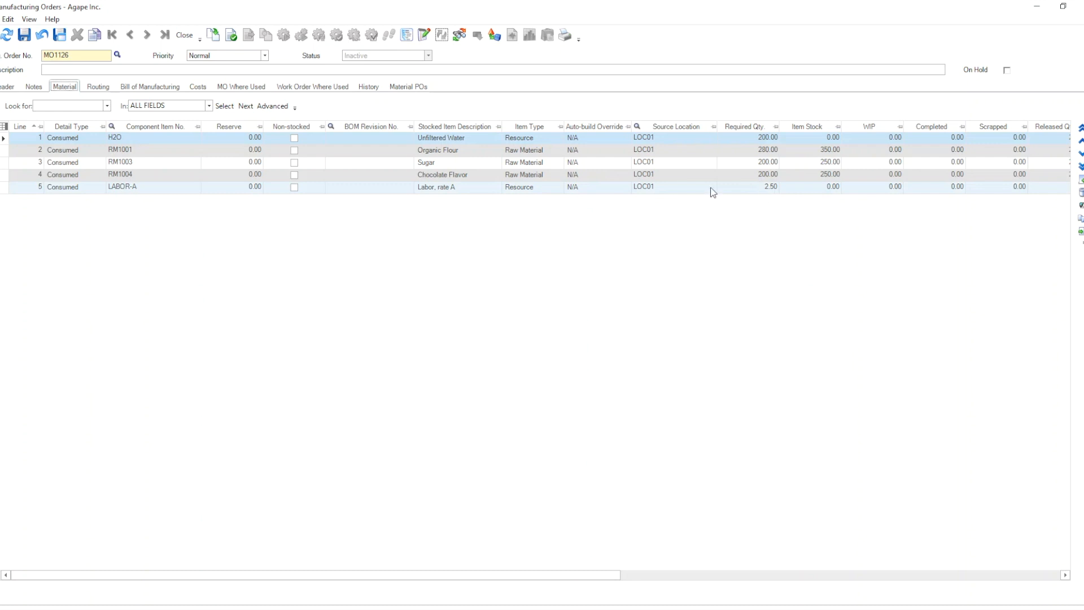
{"action": "left_click", "coordinate": [24, 35]}
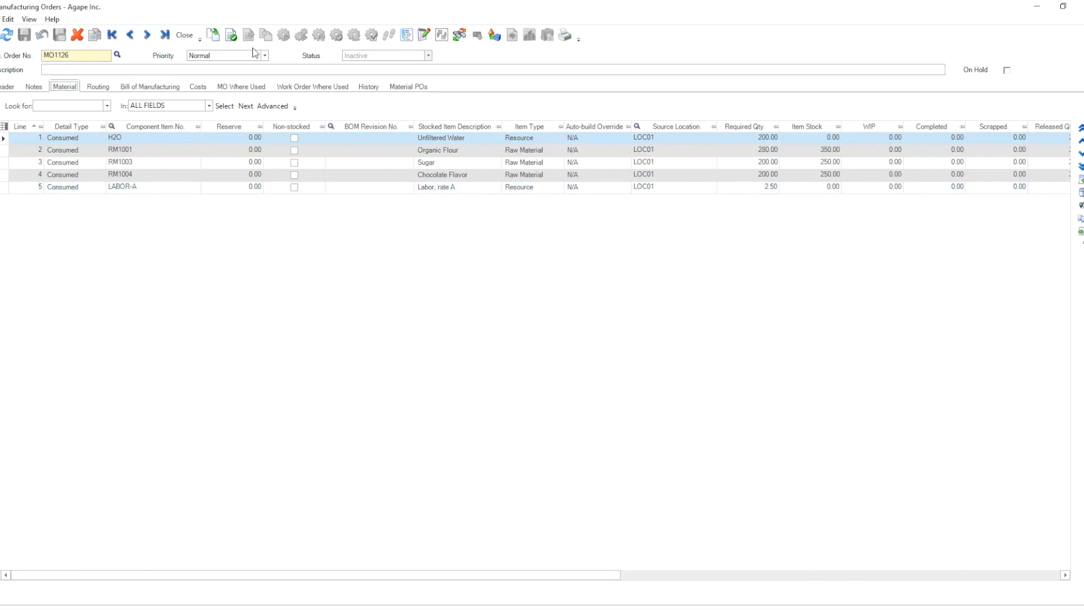
{"action": "left_click", "coordinate": [231, 35]}
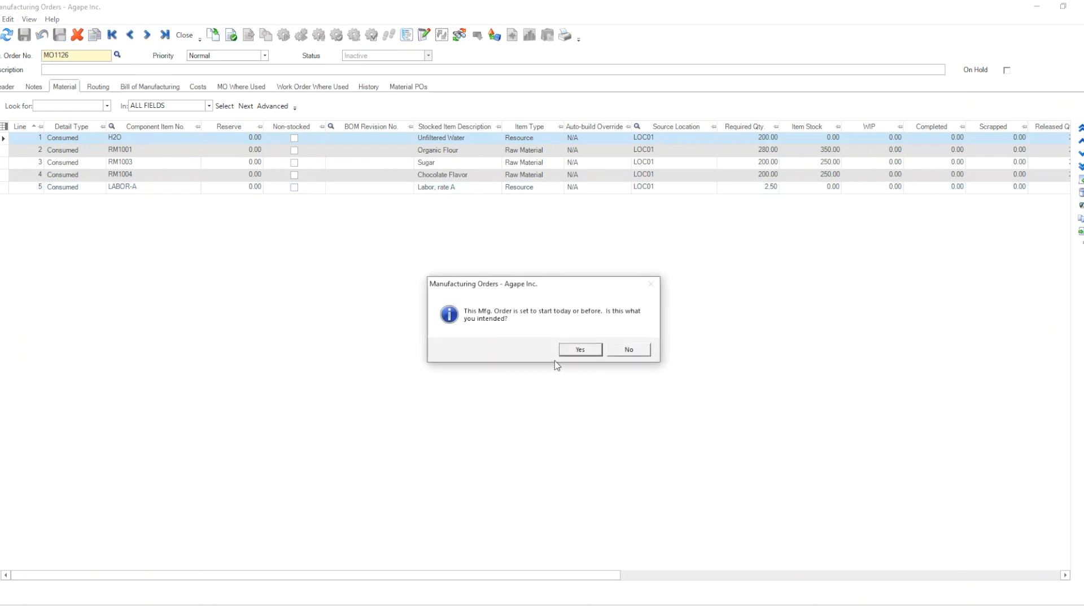
{"action": "left_click", "coordinate": [572, 348]}
{"action": "left_click", "coordinate": [577, 351]}
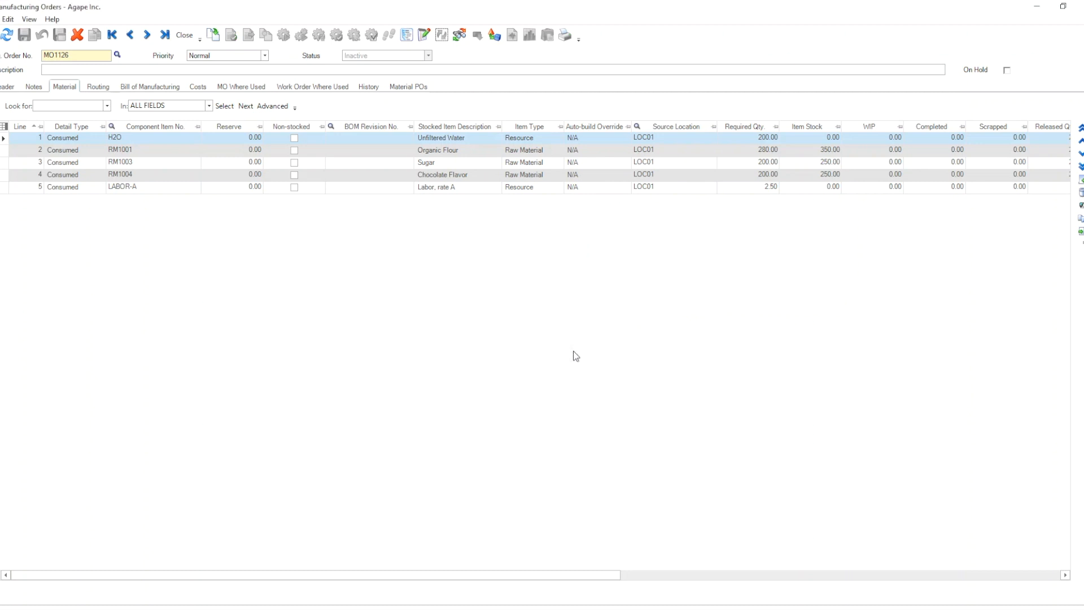
Step: Complete the manufacturing order by assembling 970 lbs, accepting a quantity above the ordered amount
{"action": "left_click", "coordinate": [337, 35]}
{"action": "left_click", "coordinate": [468, 390]}
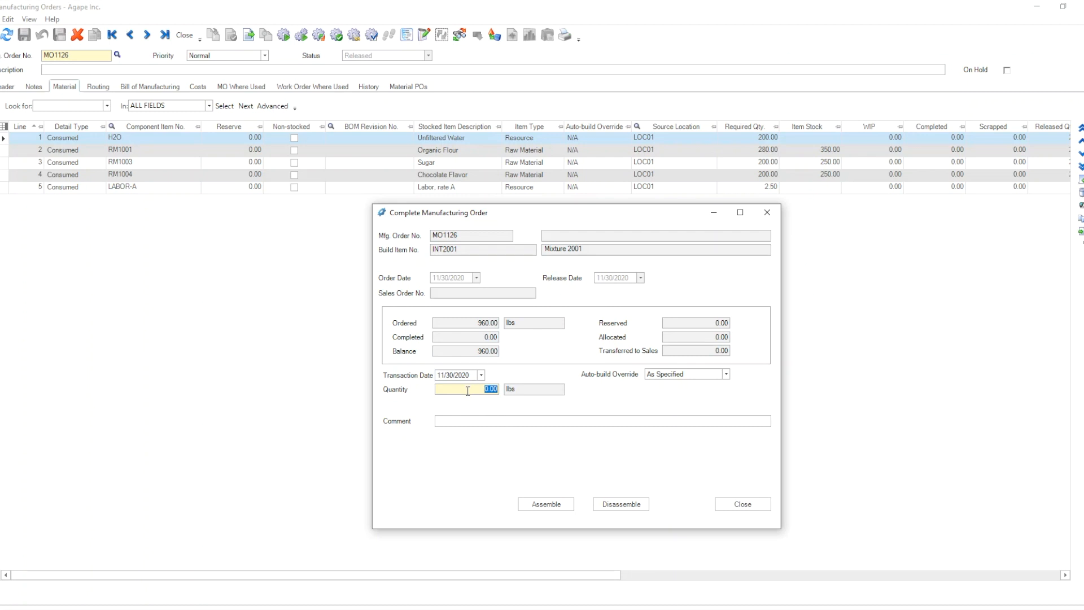
{"action": "type", "text": "970."}
{"action": "left_click", "coordinate": [553, 510]}
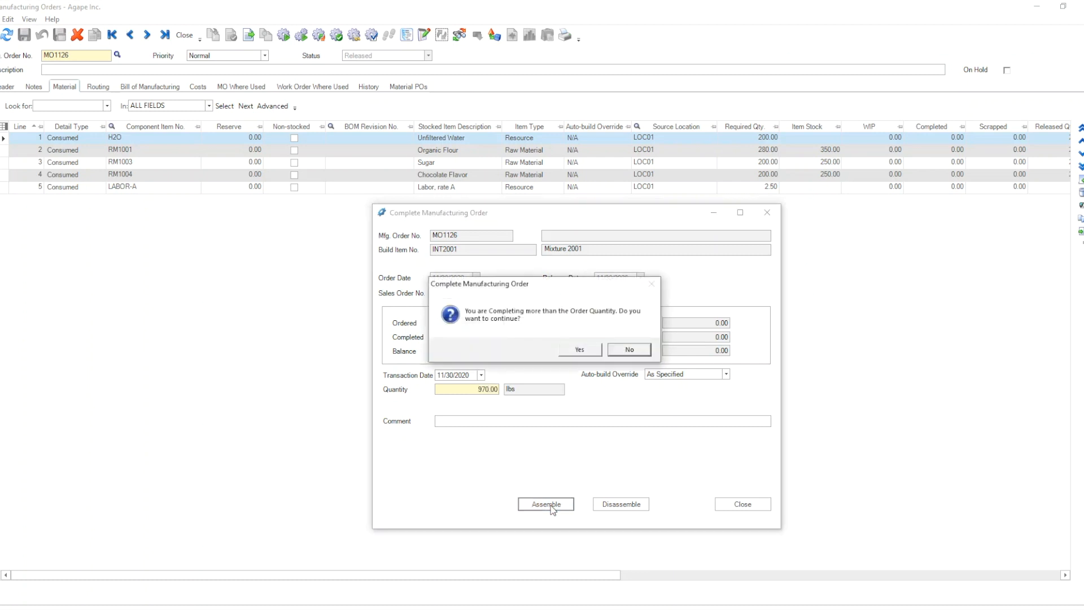
{"action": "left_click", "coordinate": [579, 350]}
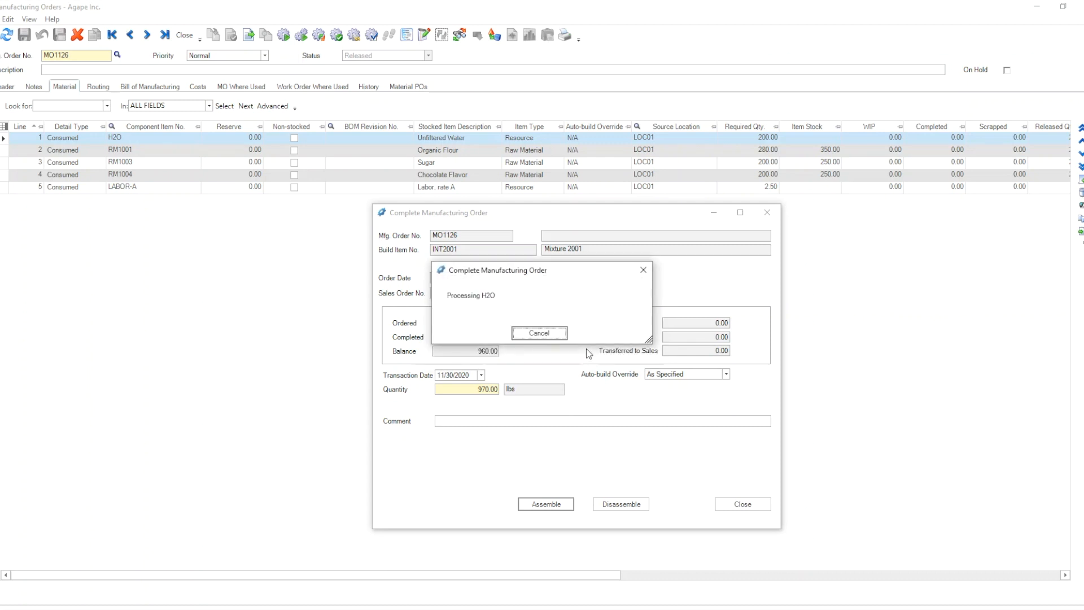
Step: Choose to assign lot numbers for the assembly and save a new INT2001 lot with the proposed number
{"action": "left_click", "coordinate": [585, 351]}
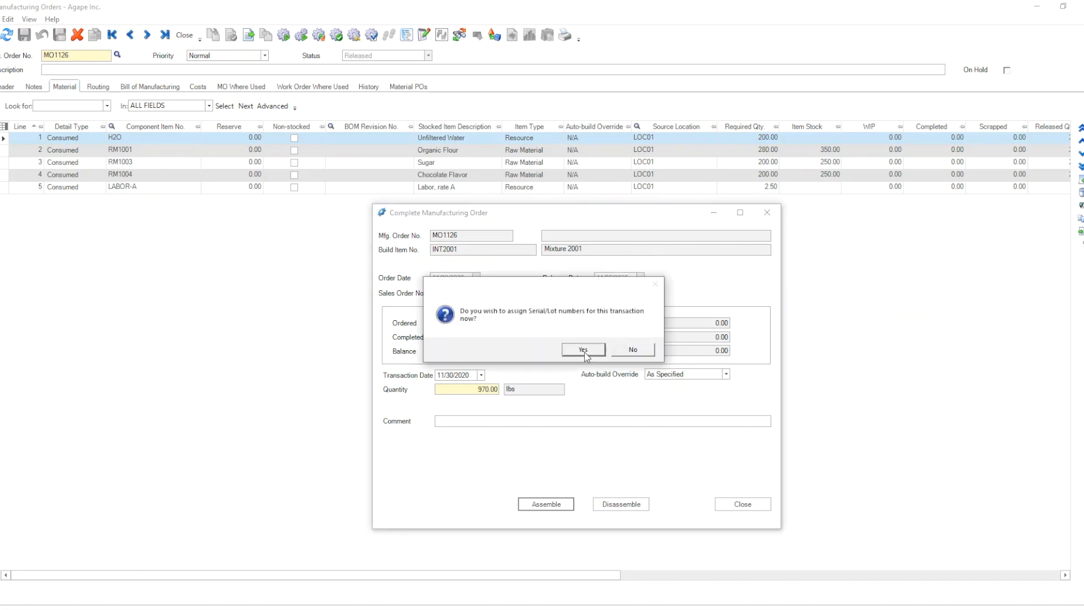
{"action": "left_click", "coordinate": [584, 350]}
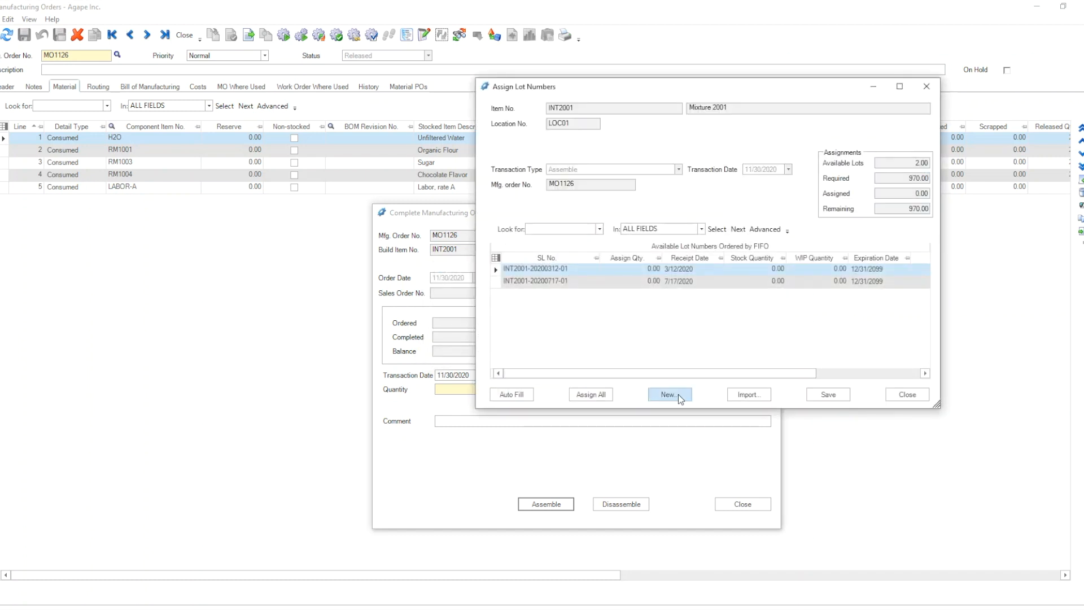
{"action": "left_click", "coordinate": [678, 394]}
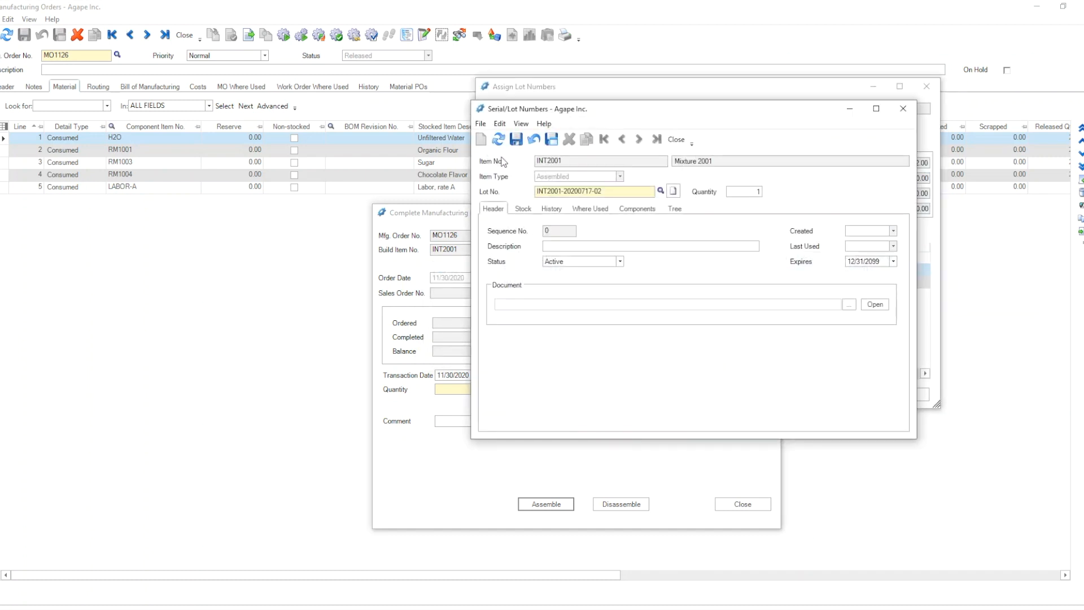
{"action": "left_click", "coordinate": [516, 140]}
{"action": "left_click", "coordinate": [675, 139]}
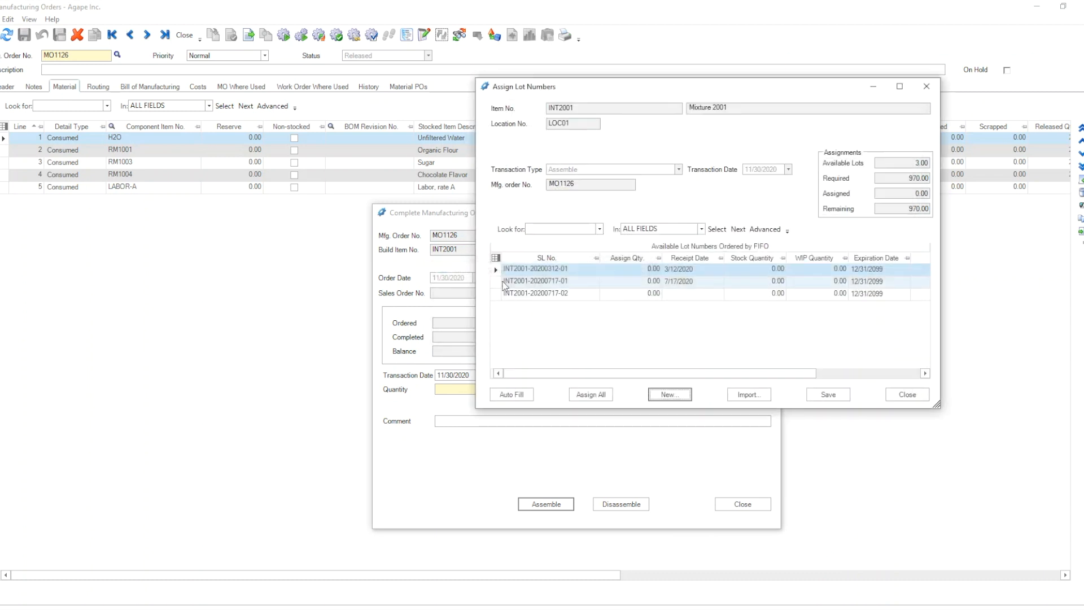
Step: Assign the full 970 lbs to the new lot and save, leaving the raw material lots unassigned and closing the completion dialogs
{"action": "left_click", "coordinate": [499, 294]}
{"action": "left_click", "coordinate": [513, 395]}
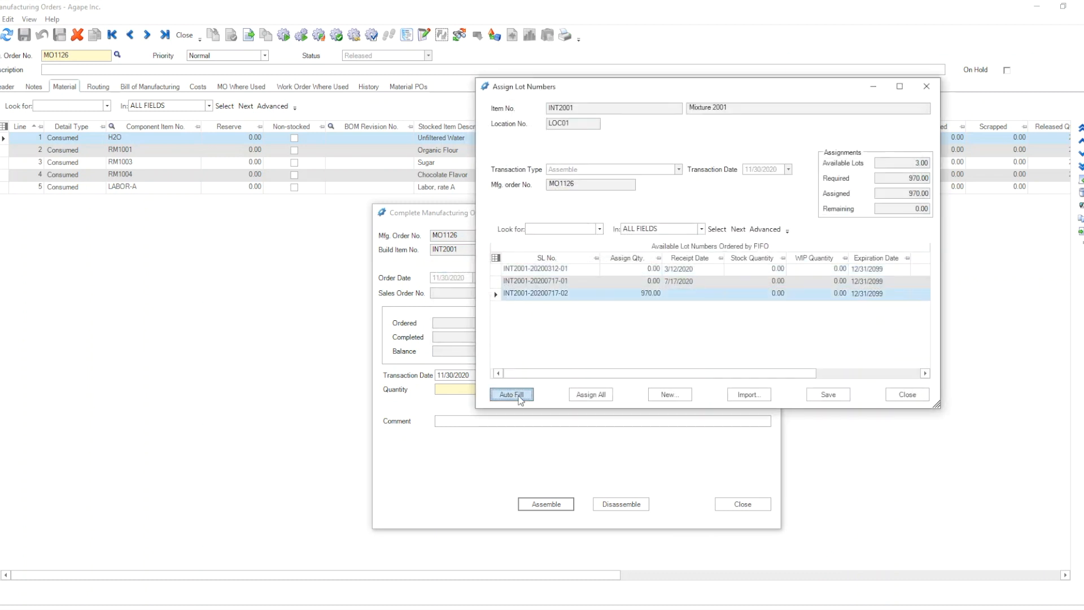
{"action": "left_click", "coordinate": [832, 395]}
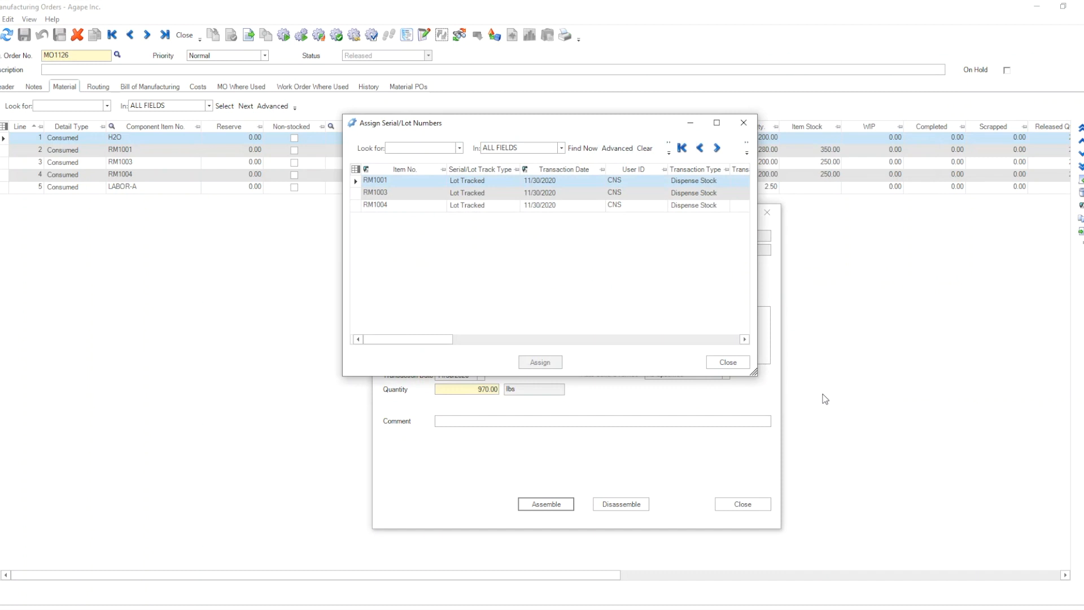
{"action": "left_click", "coordinate": [727, 365]}
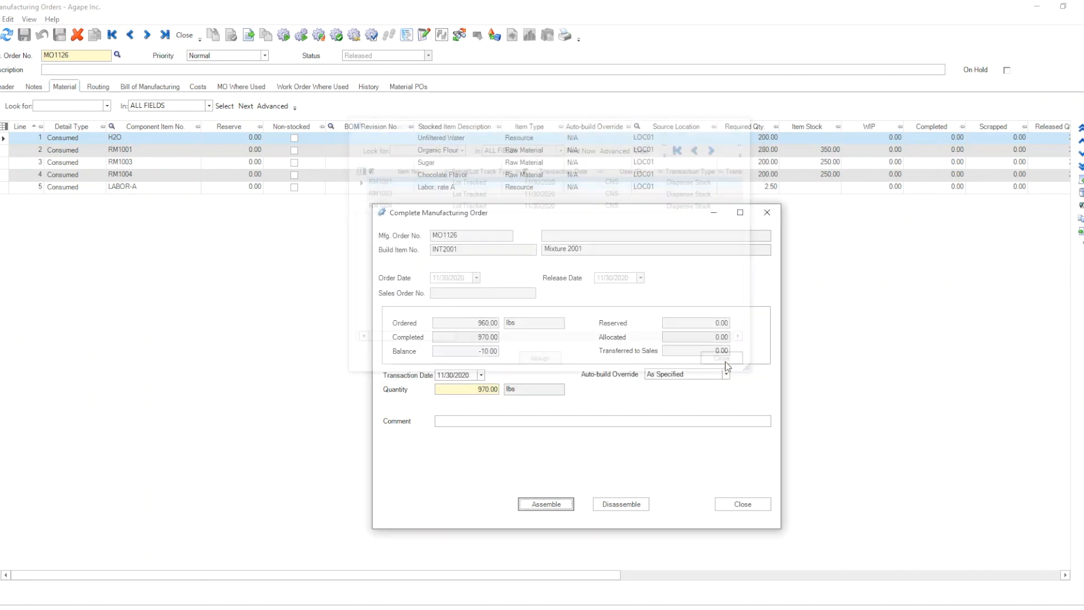
{"action": "left_click", "coordinate": [740, 505]}
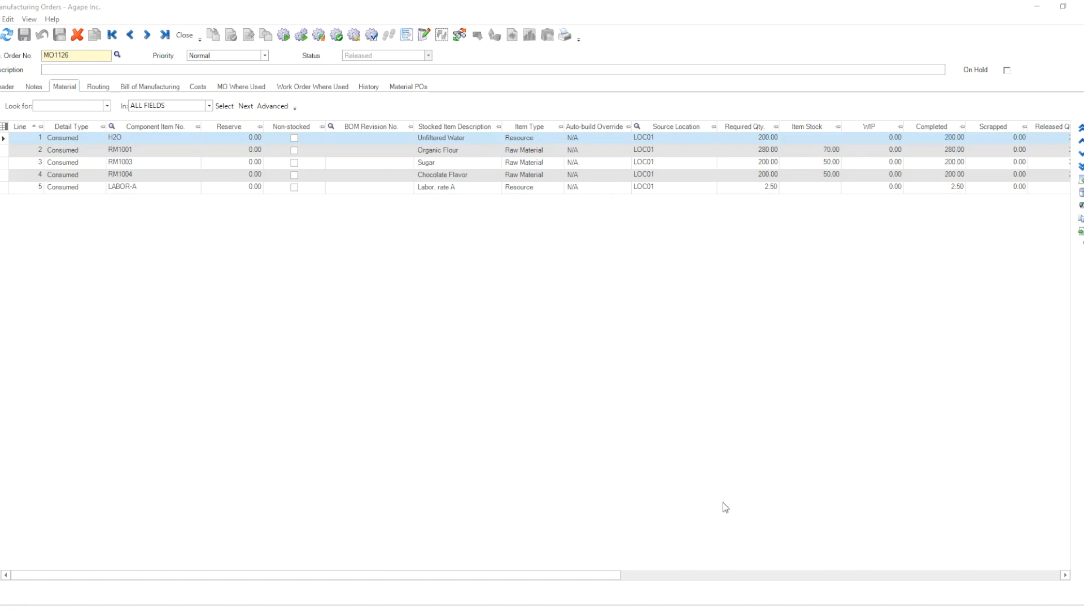
Step: Compare the order's ordered and completed quantities in the header and its material lines, then close the order
{"action": "left_click", "coordinate": [7, 88]}
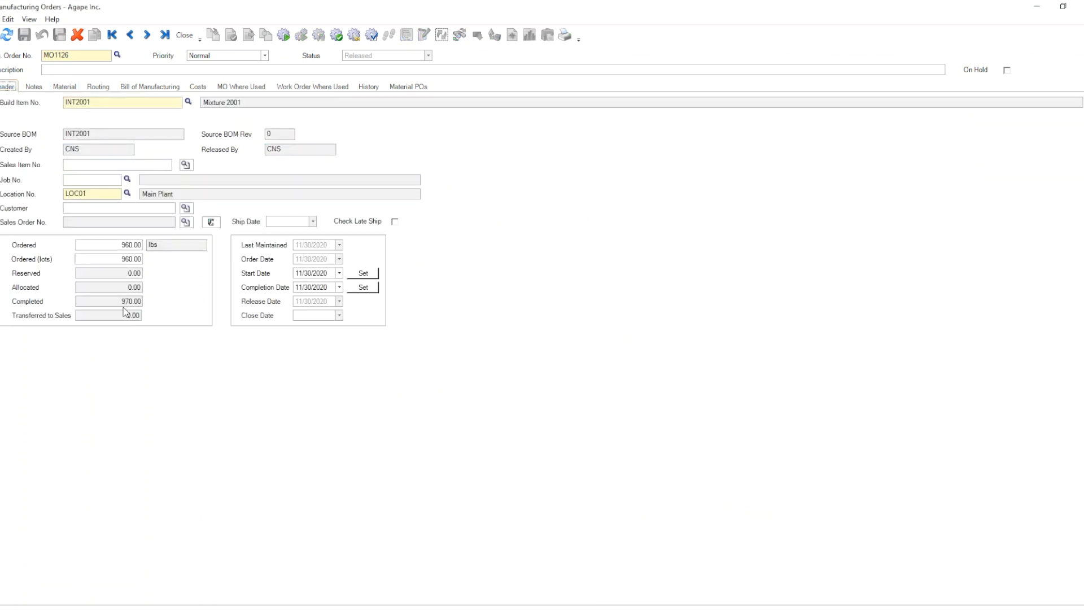
{"action": "left_click", "coordinate": [65, 87]}
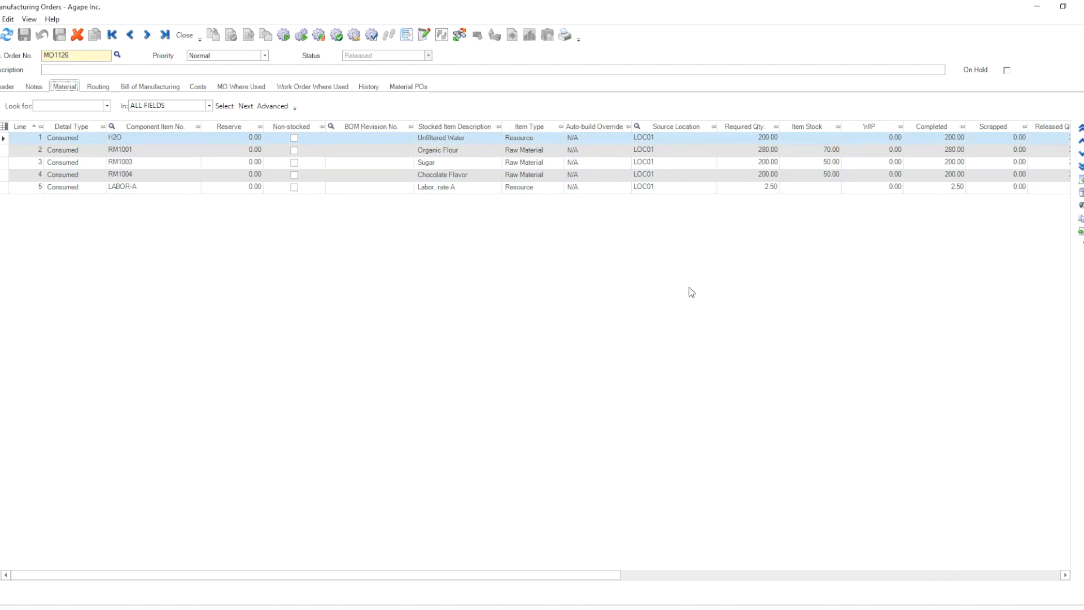
{"action": "left_click", "coordinate": [184, 35]}
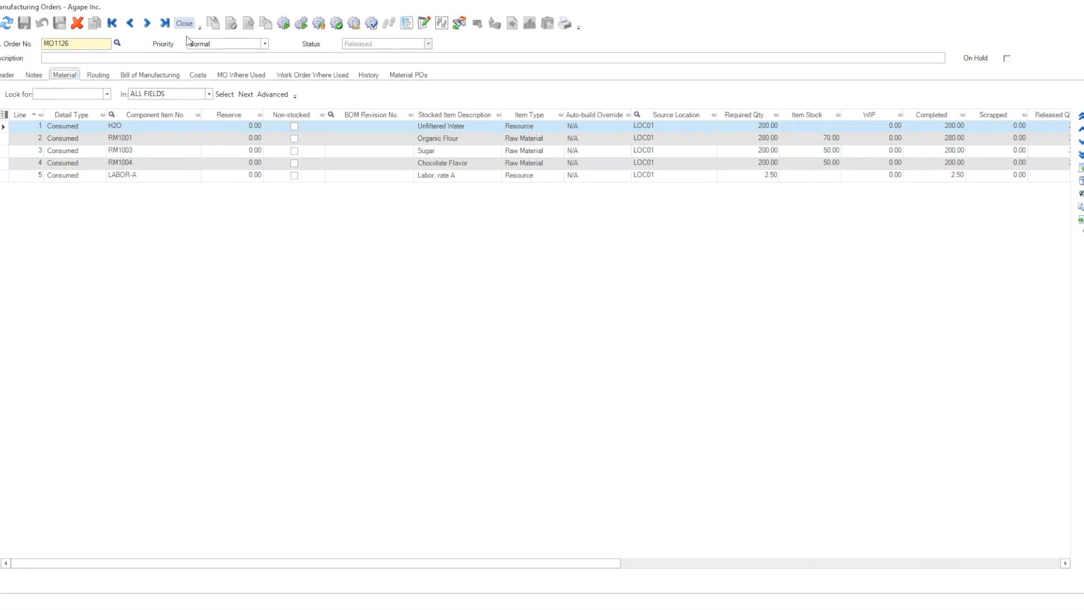
Step: Start a new manufacturing order for build item I50, the 18 inch fluorescent desk lamp, at location LOC01
{"action": "left_click", "coordinate": [218, 48]}
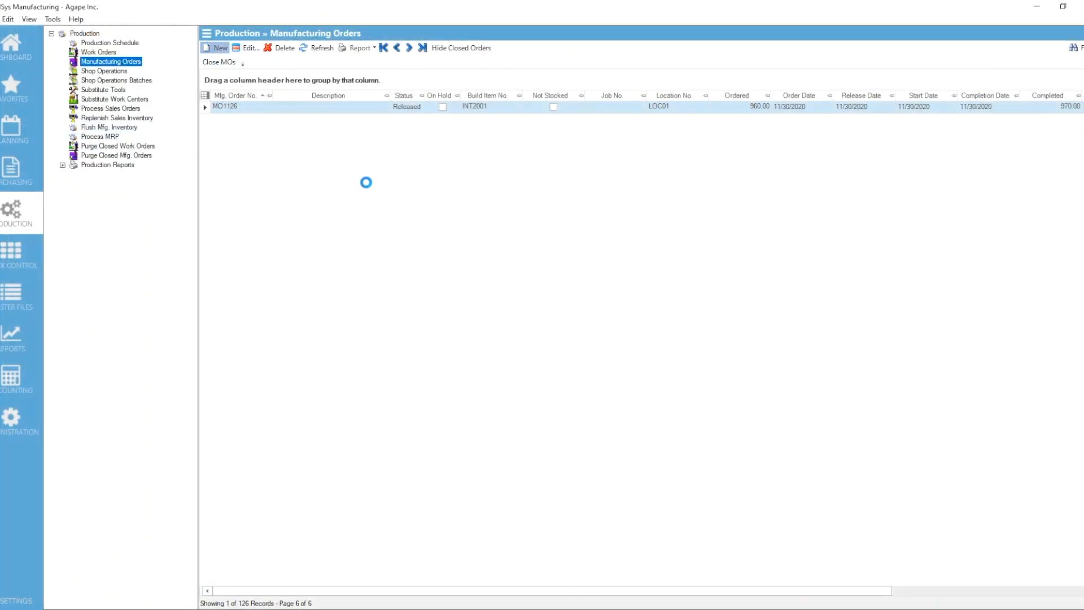
{"action": "left_click", "coordinate": [123, 103]}
{"action": "type", "text": "I50"}
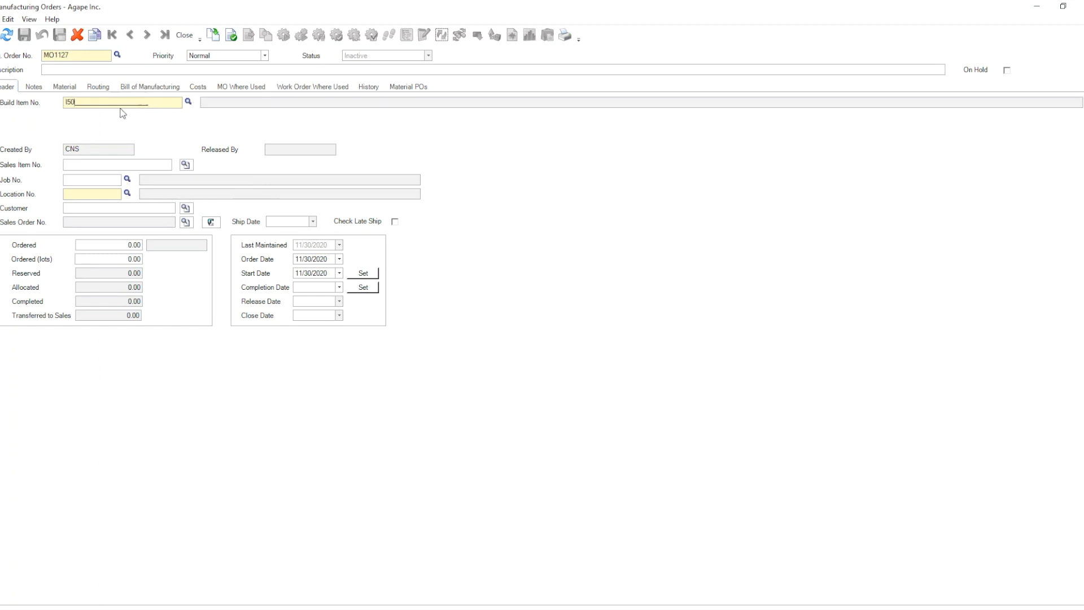
{"action": "key", "text": "Tab"}
{"action": "left_click", "coordinate": [127, 193]}
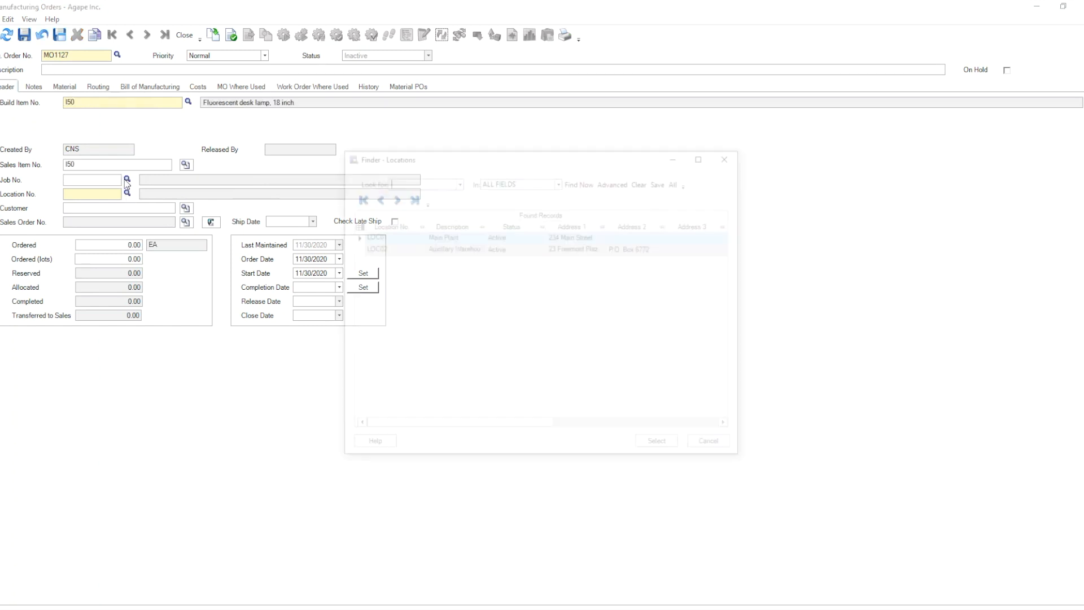
{"action": "double_click", "coordinate": [371, 235]}
Step: Set the ordered quantity to 100 EA, save the order and display its material lines
{"action": "left_click", "coordinate": [123, 248]}
{"action": "type", "text": "100"}
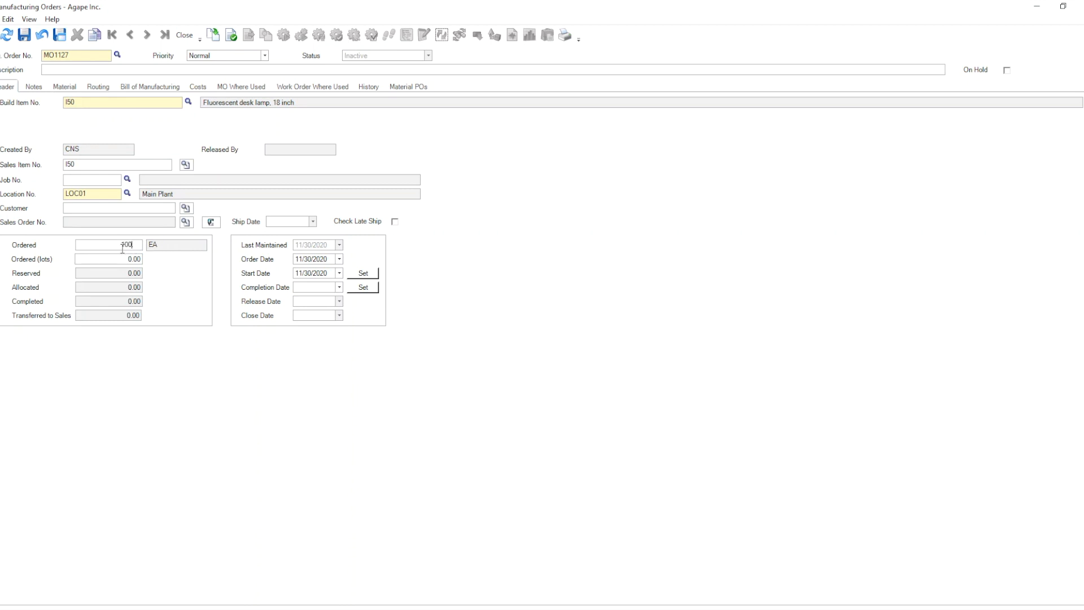
{"action": "key", "text": "Tab"}
{"action": "left_click", "coordinate": [587, 348]}
{"action": "double_click", "coordinate": [400, 247]}
{"action": "left_click", "coordinate": [66, 88]}
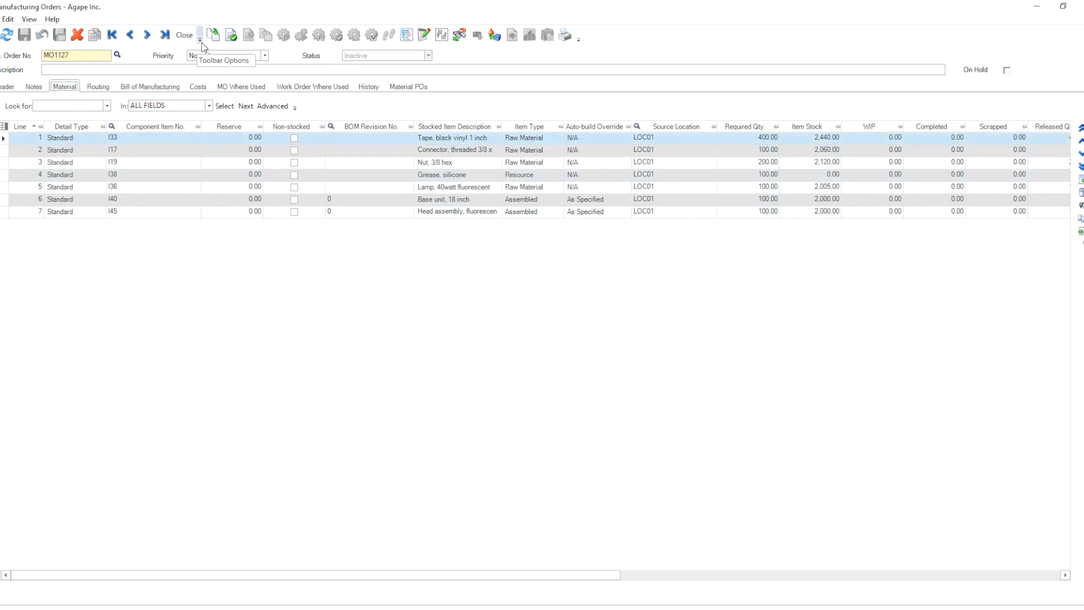
Step: Release the desk lamp manufacturing order, accepting that it starts today or before
{"action": "left_click", "coordinate": [231, 35]}
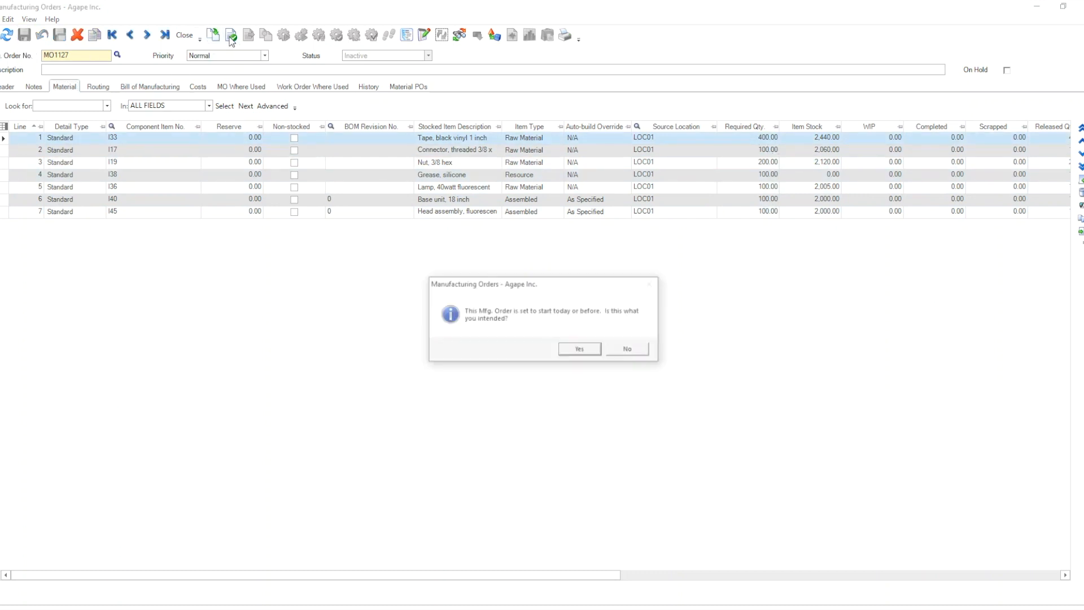
{"action": "left_click", "coordinate": [581, 350]}
{"action": "left_click", "coordinate": [597, 355]}
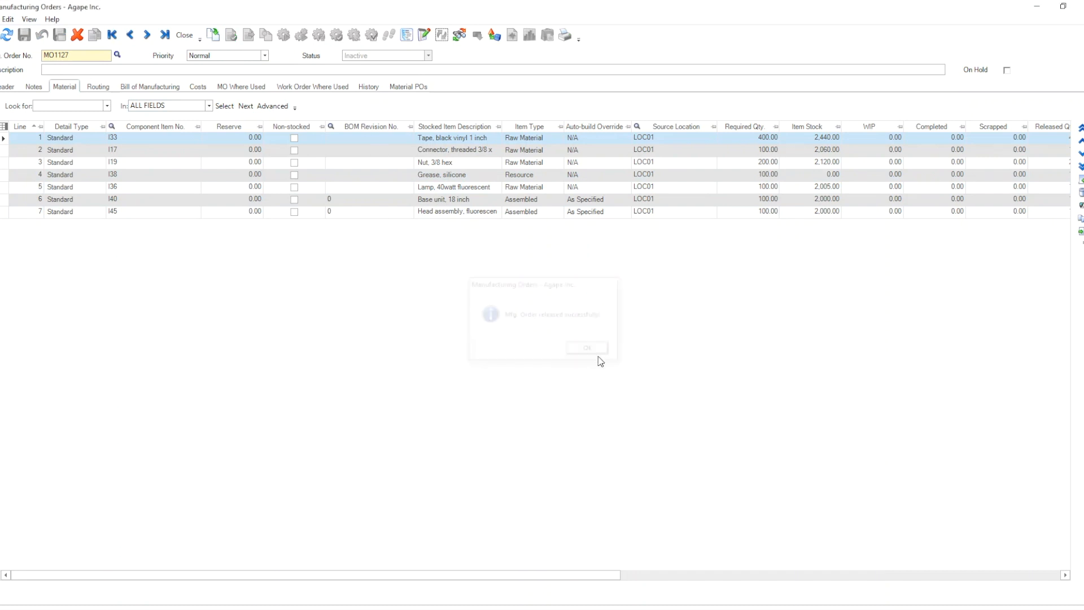
Step: Complete the desk lamp order by assembling 105 EA, accepting more than the ordered quantity, and close the completion dialog
{"action": "left_click", "coordinate": [336, 36]}
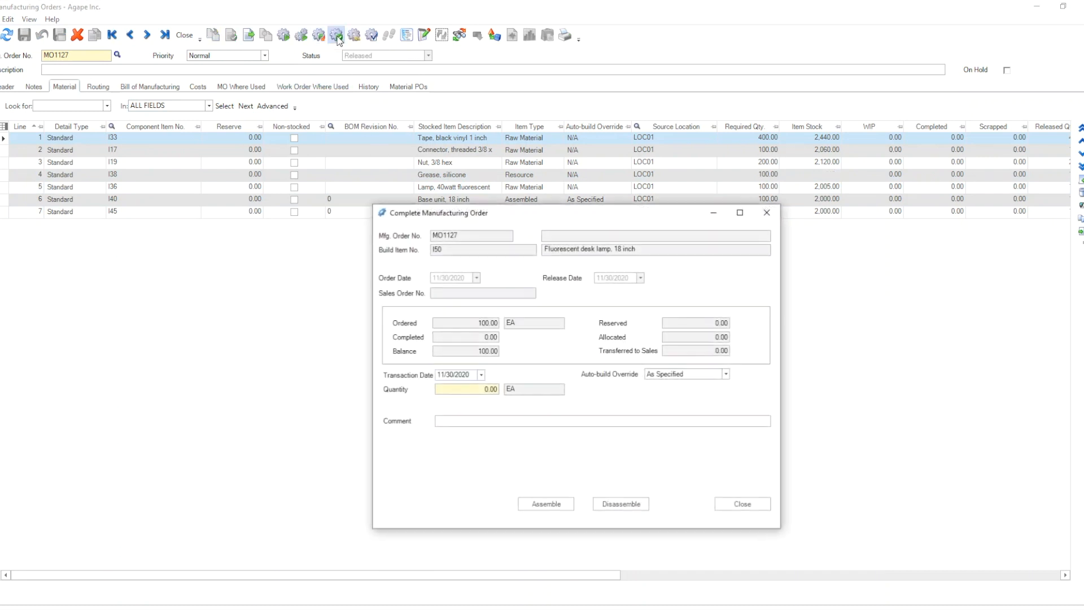
{"action": "left_click", "coordinate": [487, 389]}
{"action": "type", "text": "105"}
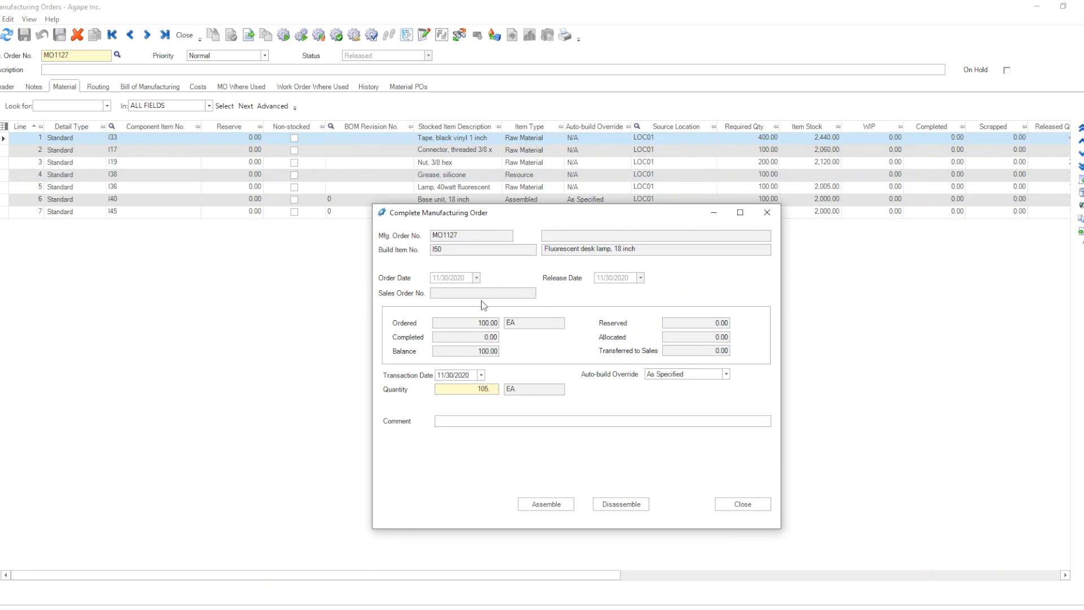
{"action": "left_click", "coordinate": [548, 508]}
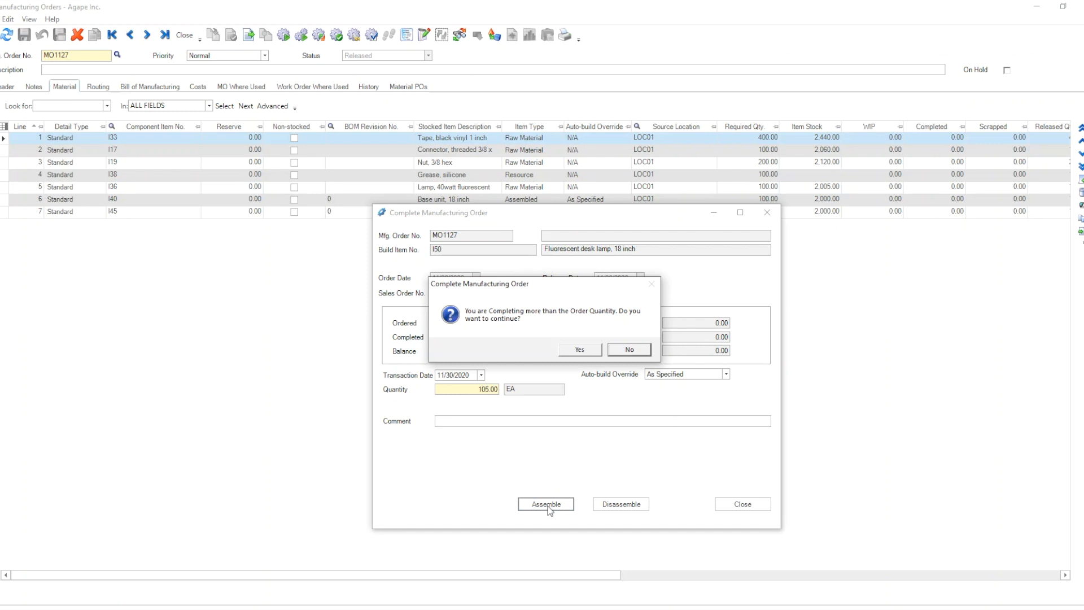
{"action": "left_click", "coordinate": [585, 352]}
{"action": "key", "text": "Return"}
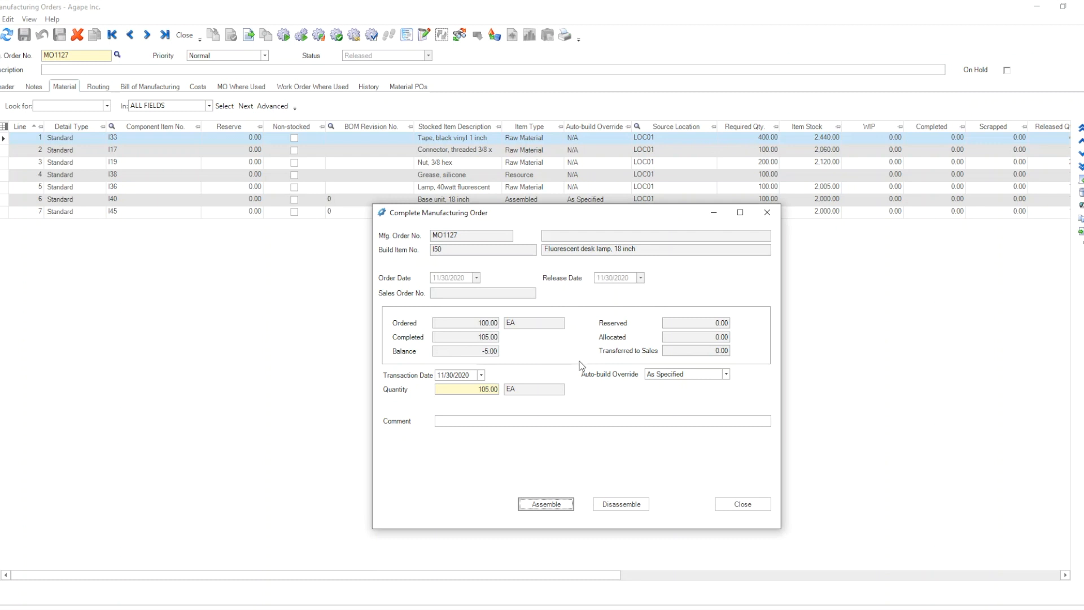
{"action": "left_click", "coordinate": [742, 504]}
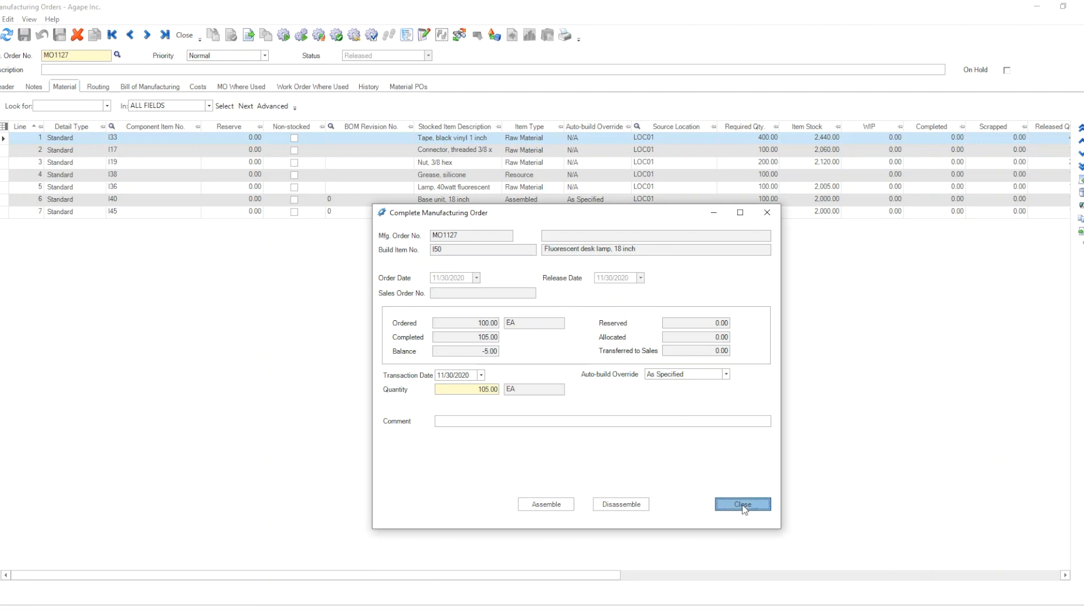